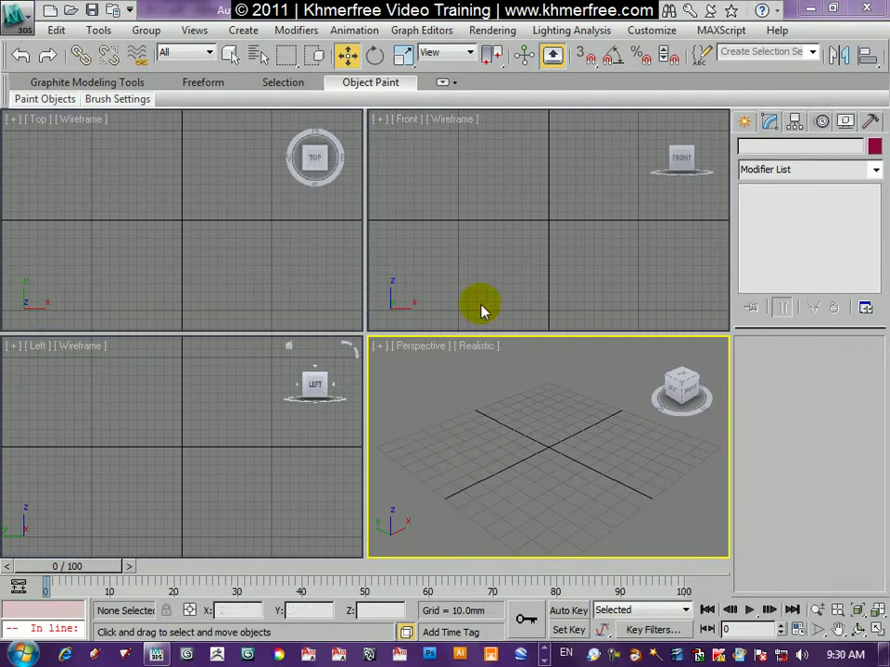
- Cycle the active viewport repeatedly through Front, Top, Left and Perspective
click(476, 292)
click(278, 278)
click(131, 480)
click(423, 428)
click(476, 306)
click(435, 424)
click(244, 232)
click(231, 431)
click(475, 306)
click(224, 474)
click(391, 423)
click(288, 248)
click(245, 454)
click(433, 427)
click(453, 306)
click(330, 312)
click(290, 446)
click(479, 443)
click(474, 256)
click(442, 390)
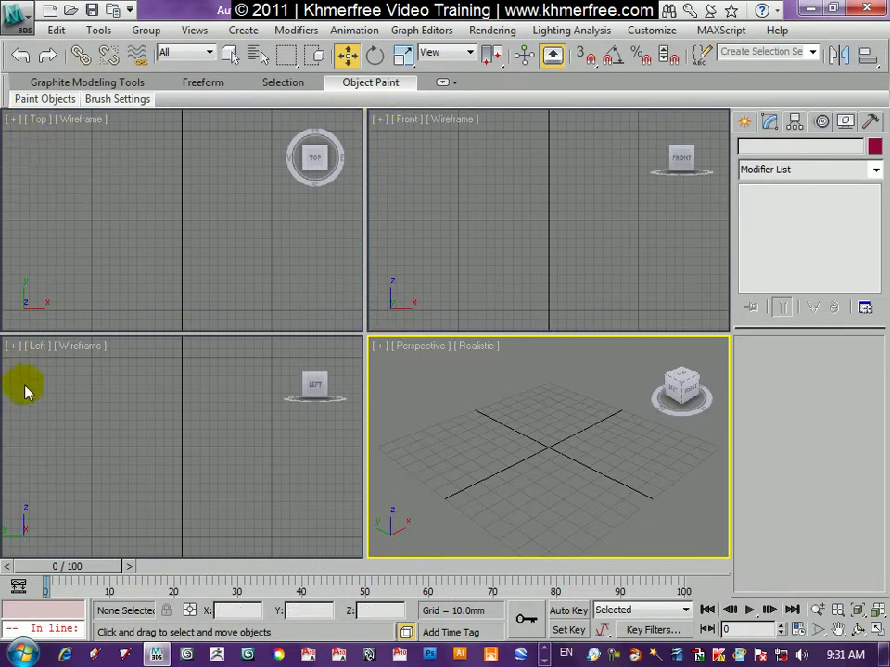
- Make the Front view active and open its [+] viewport options menu
click(395, 259)
click(401, 133)
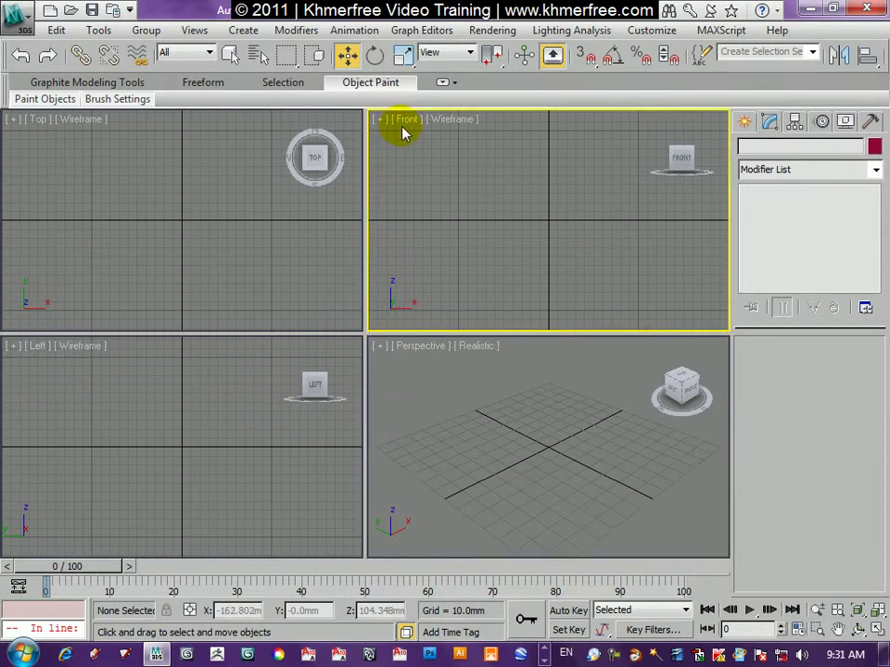
click(380, 127)
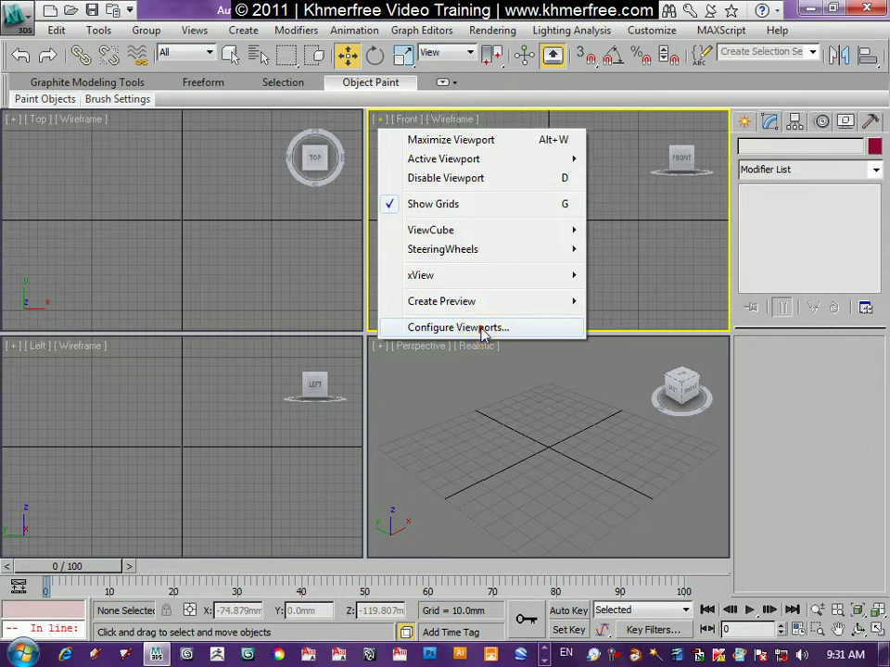
- Open Configure Viewports, move the dialog aside, and show its Layout tab
click(482, 330)
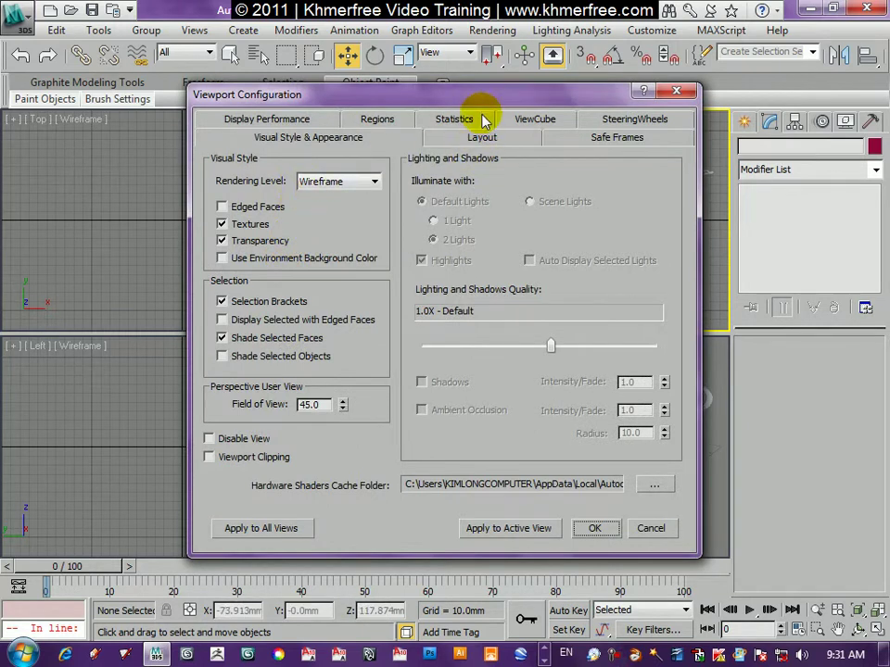
mouse_move(515, 100)
mouse_down()
mouse_move(449, 178)
mouse_move(503, 80)
mouse_up()
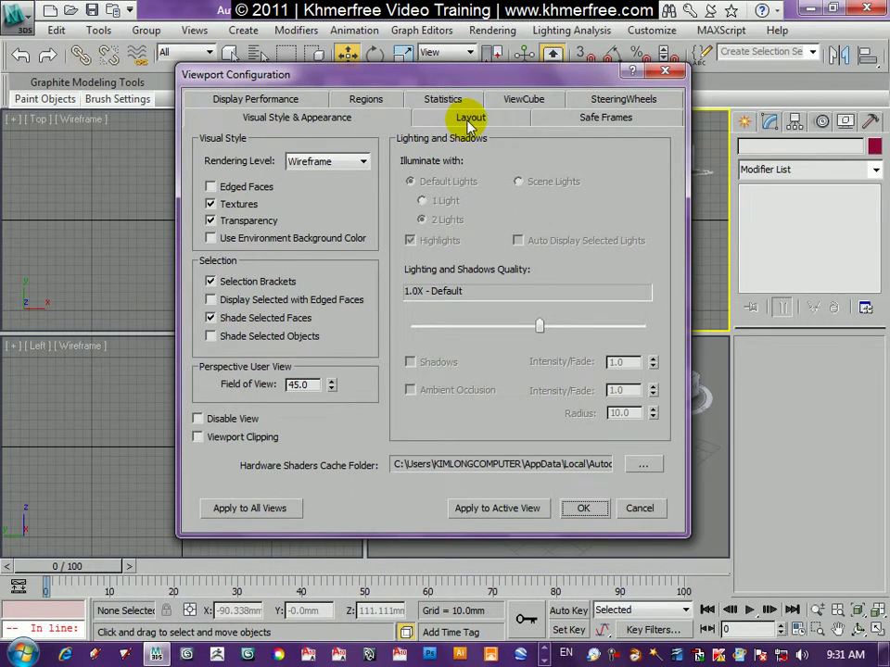
click(469, 122)
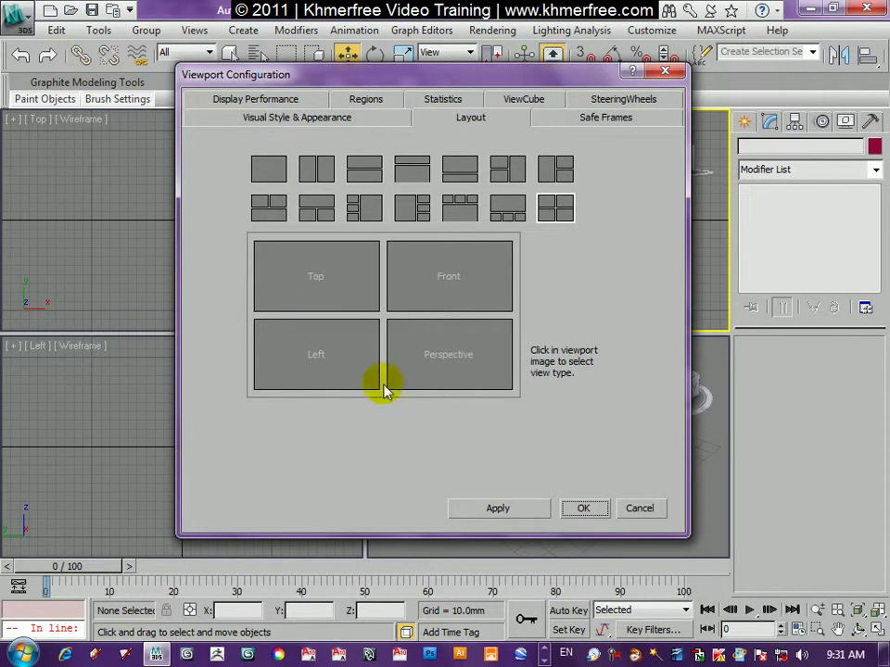
- Preview several layouts, then apply the two-stacked-left, one-tall-right layout
click(273, 171)
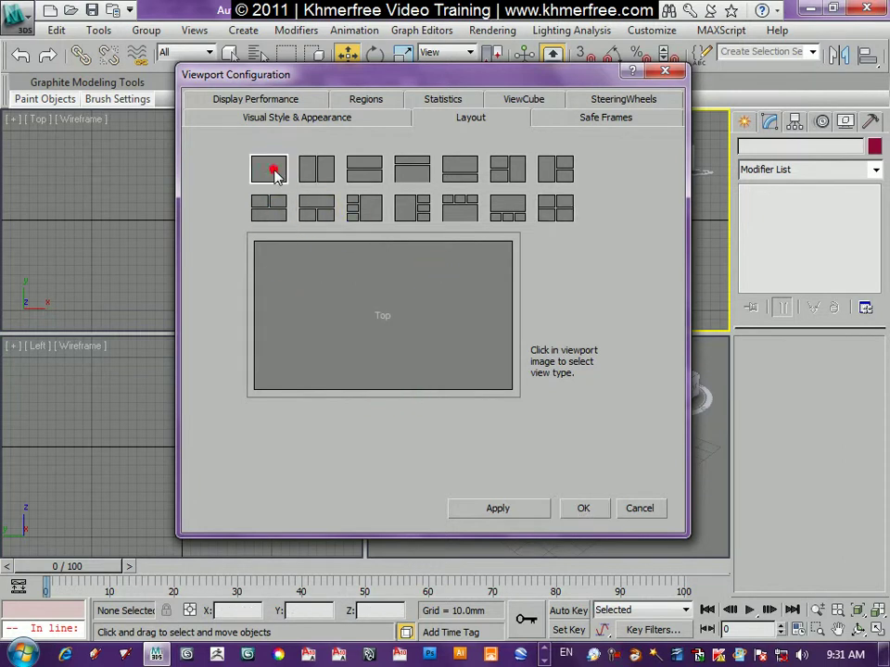
click(324, 171)
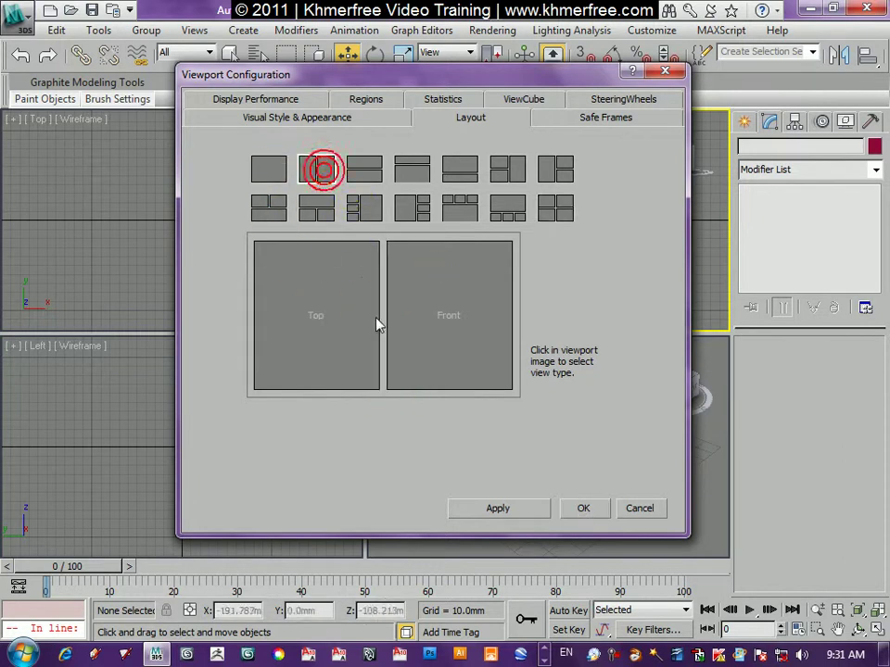
click(362, 176)
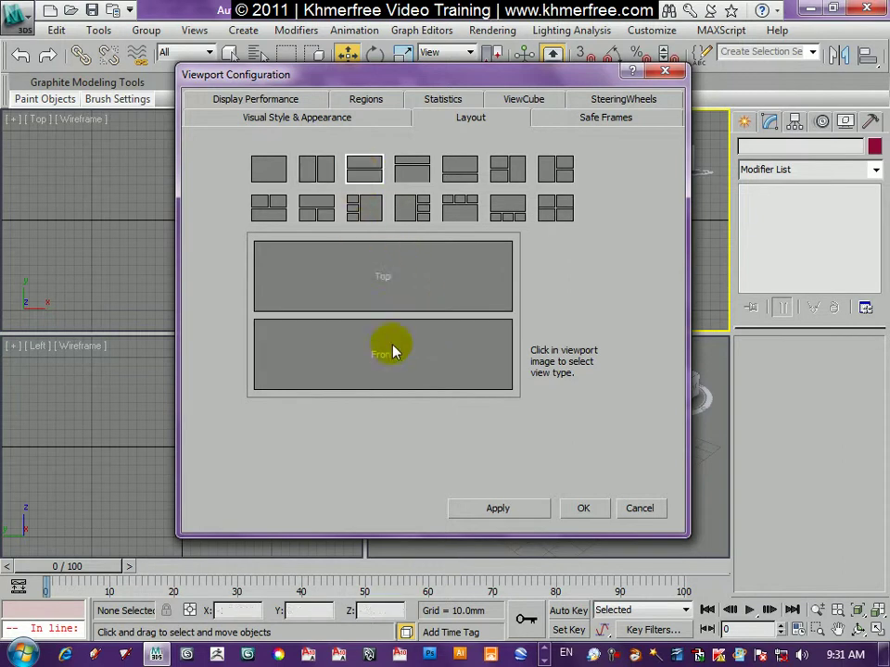
click(420, 172)
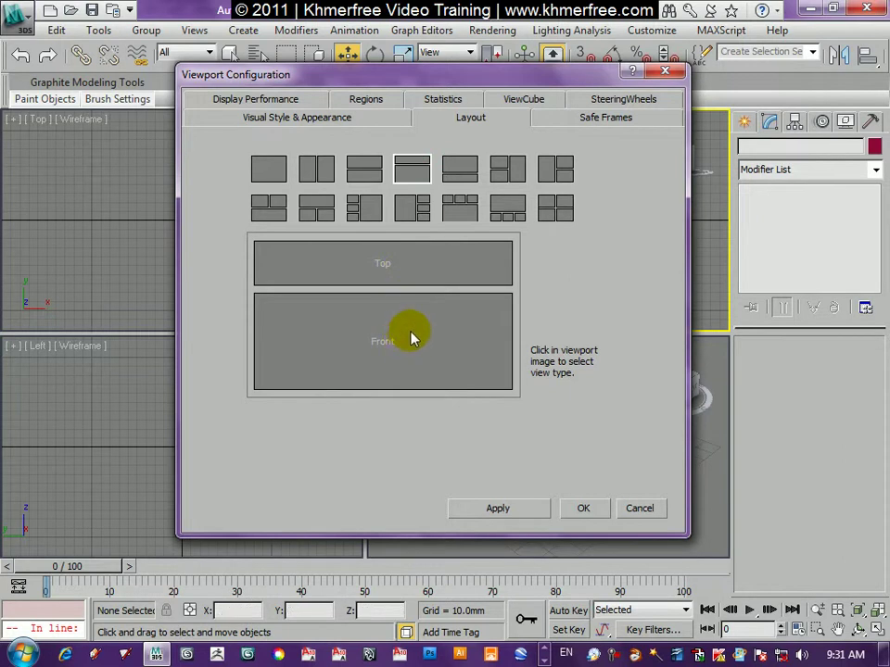
click(556, 172)
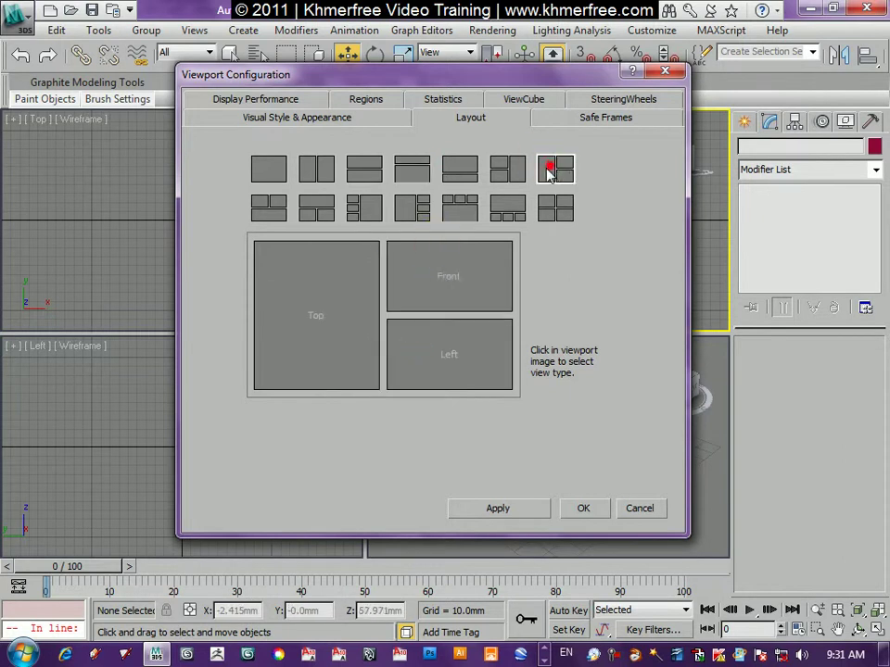
right_click(278, 320)
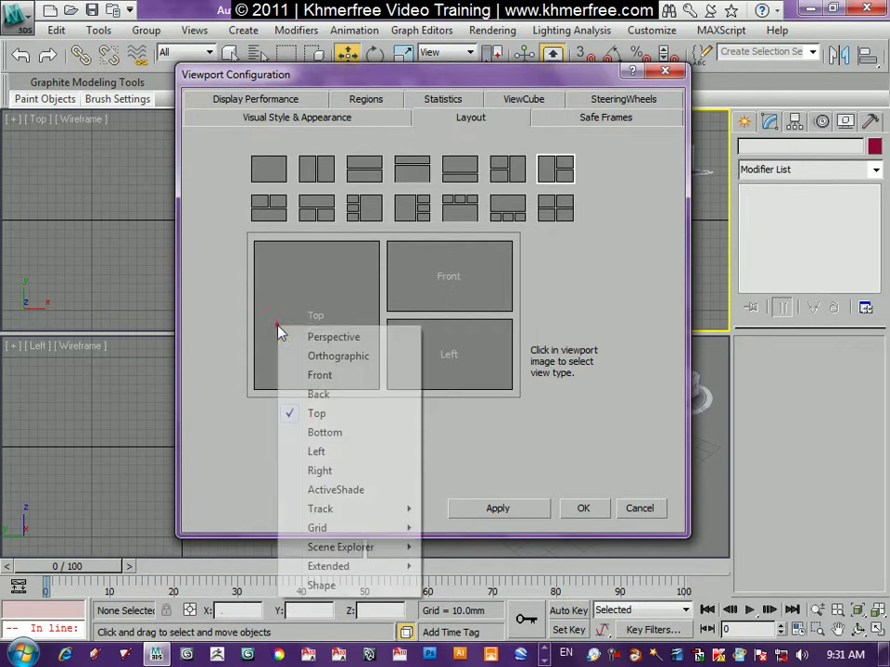
click(508, 172)
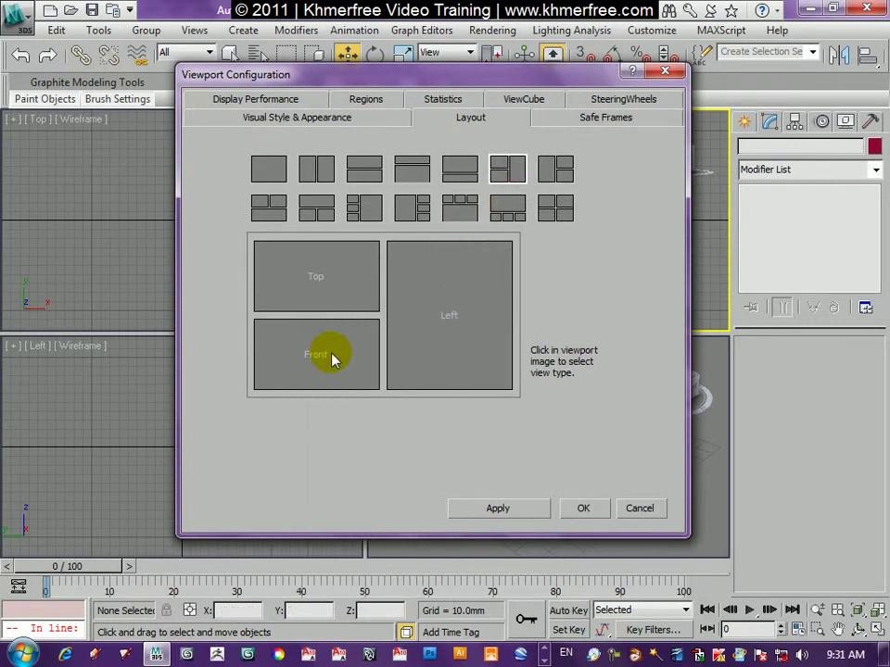
click(495, 509)
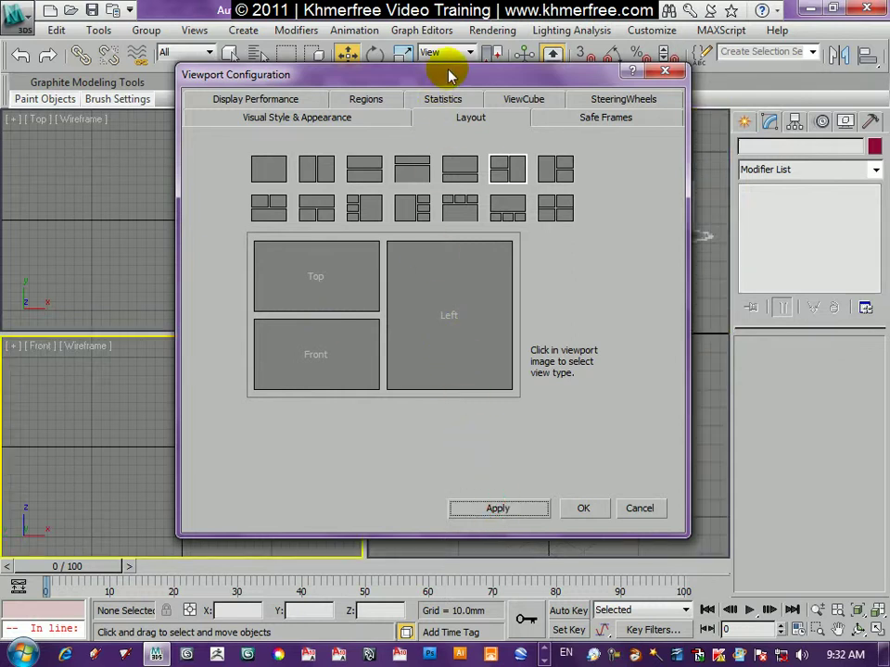
- Reassign the tall right pane from Left to Perspective and accept the layout with OK
key(Escape)
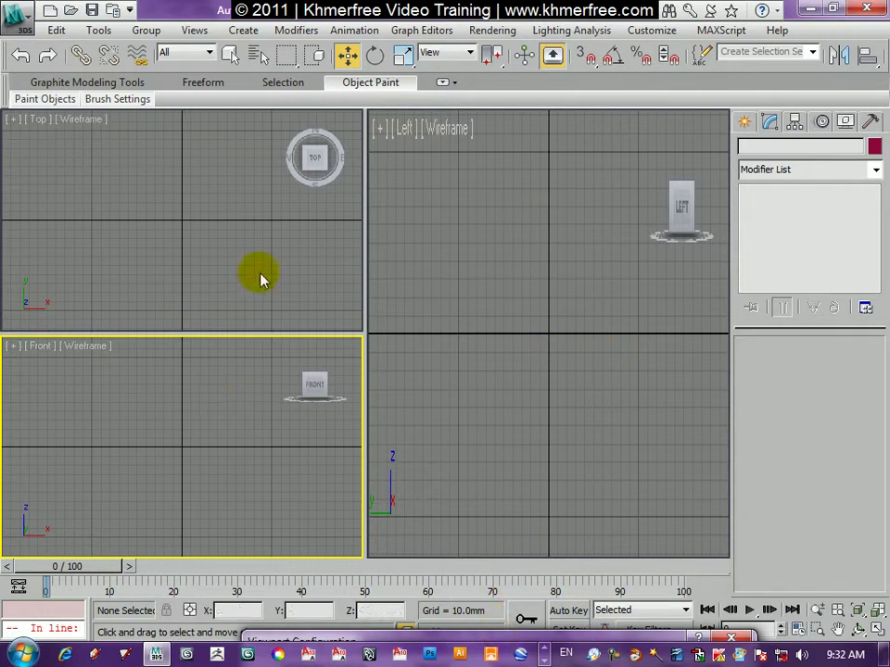
drag(388, 639, 496, 137)
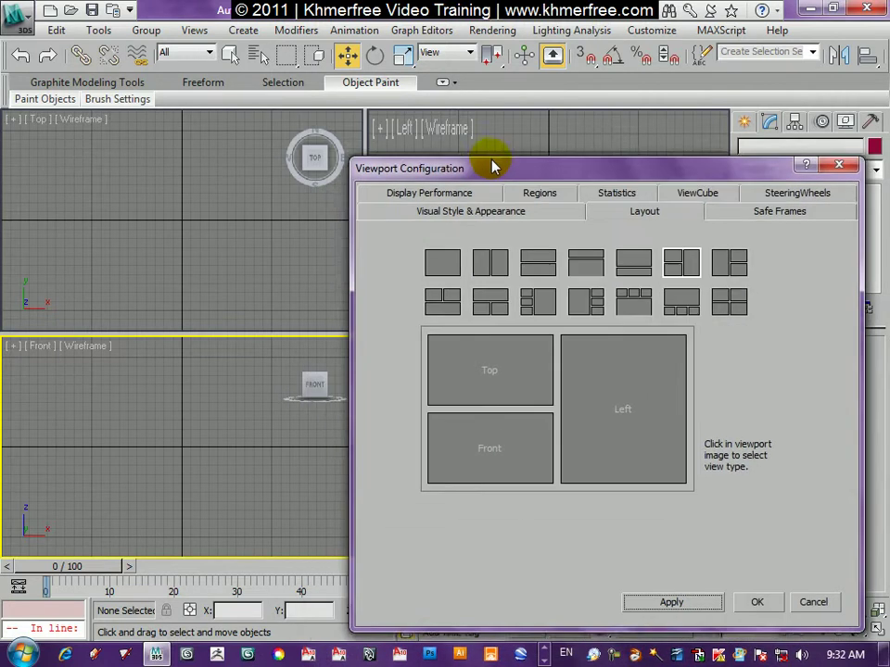
click(626, 387)
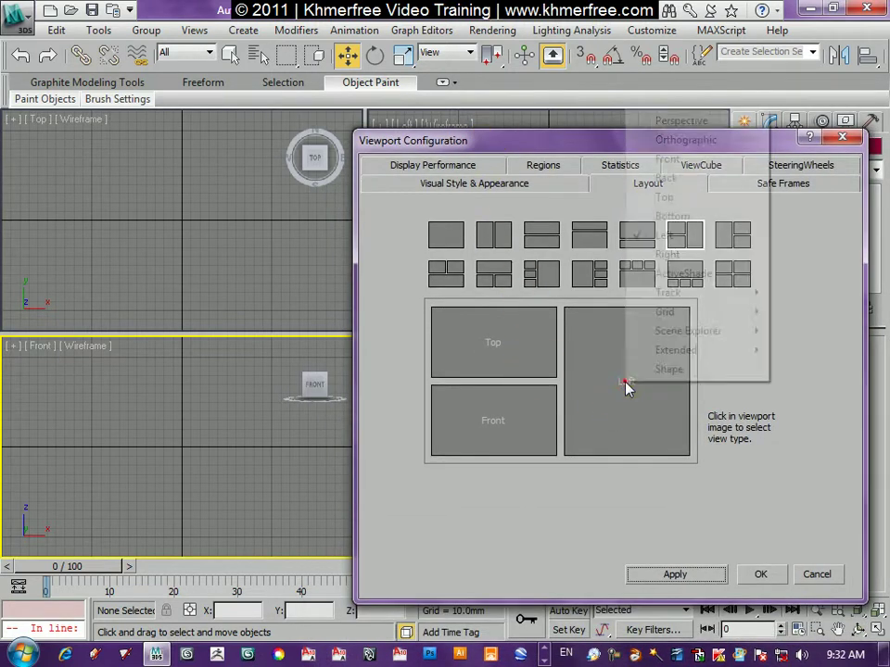
click(584, 400)
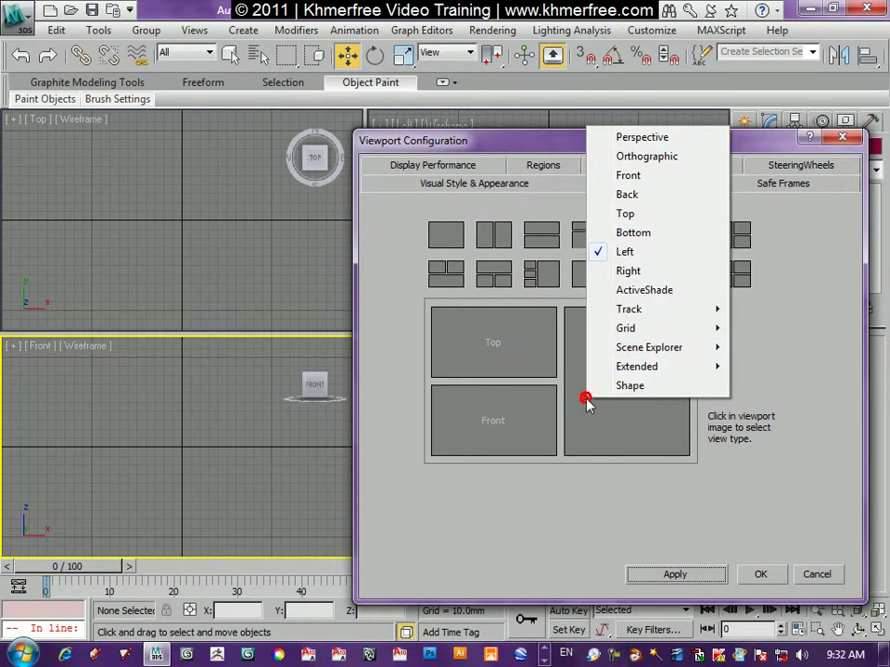
click(646, 139)
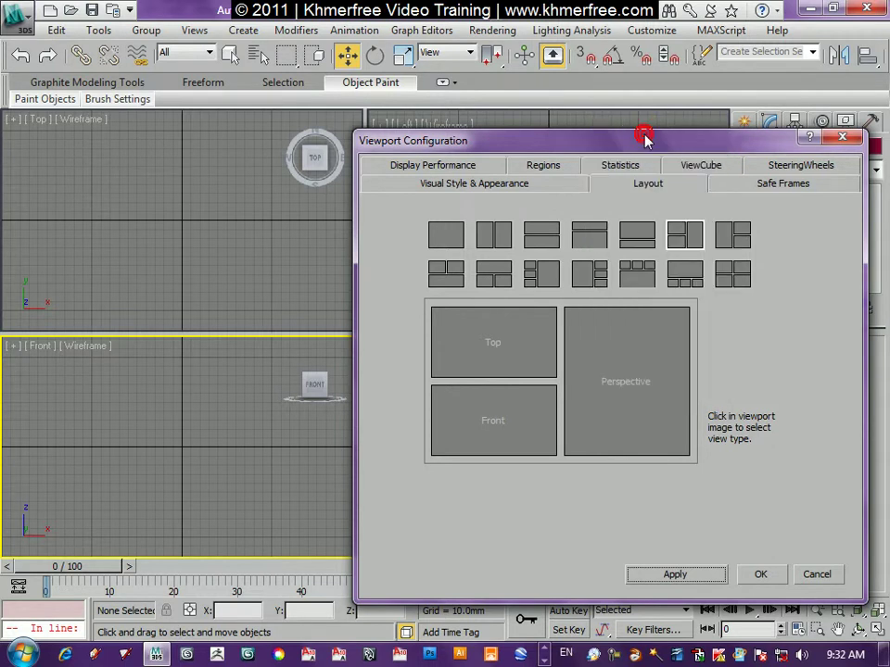
drag(647, 139, 522, 105)
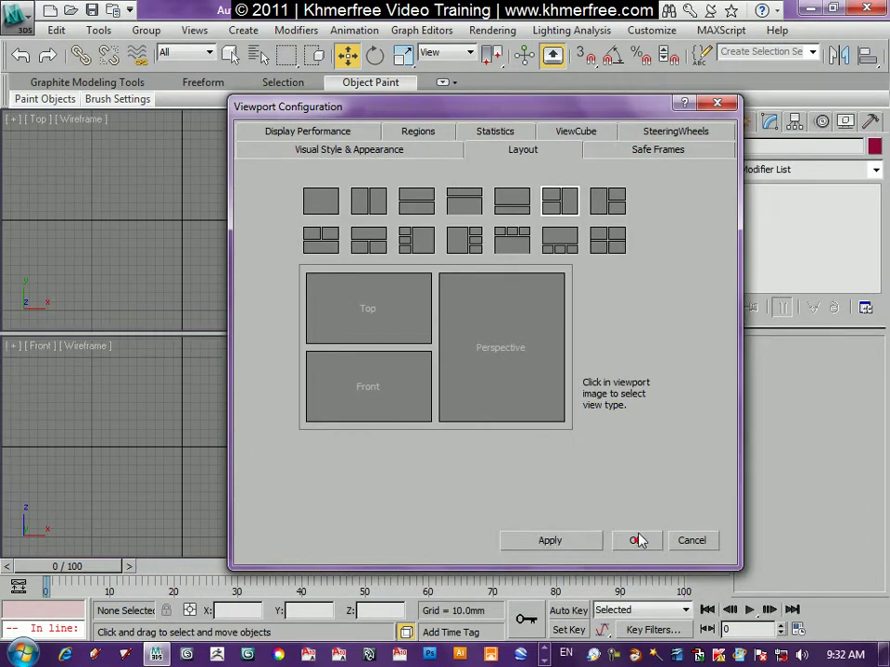
click(637, 538)
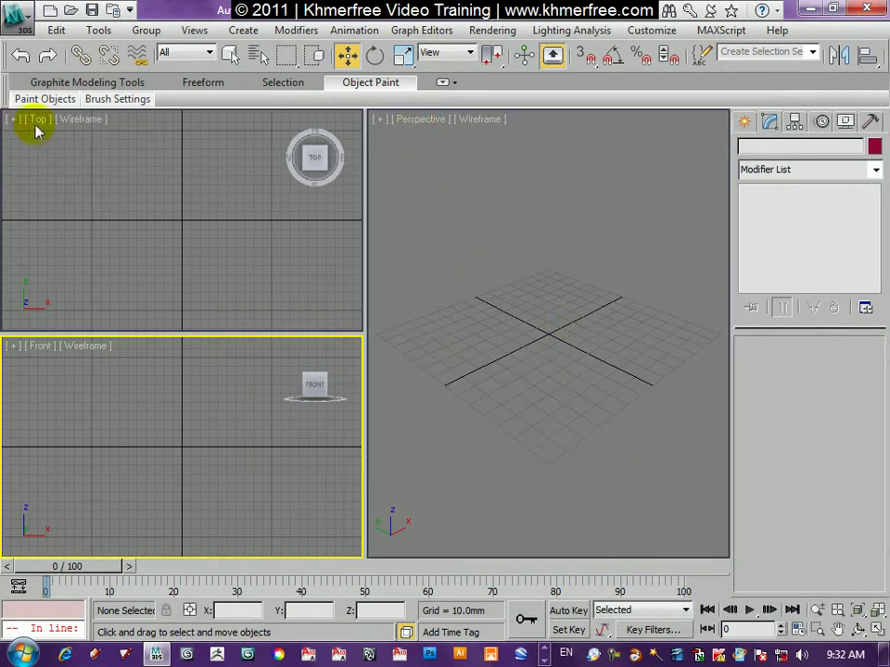
click(579, 308)
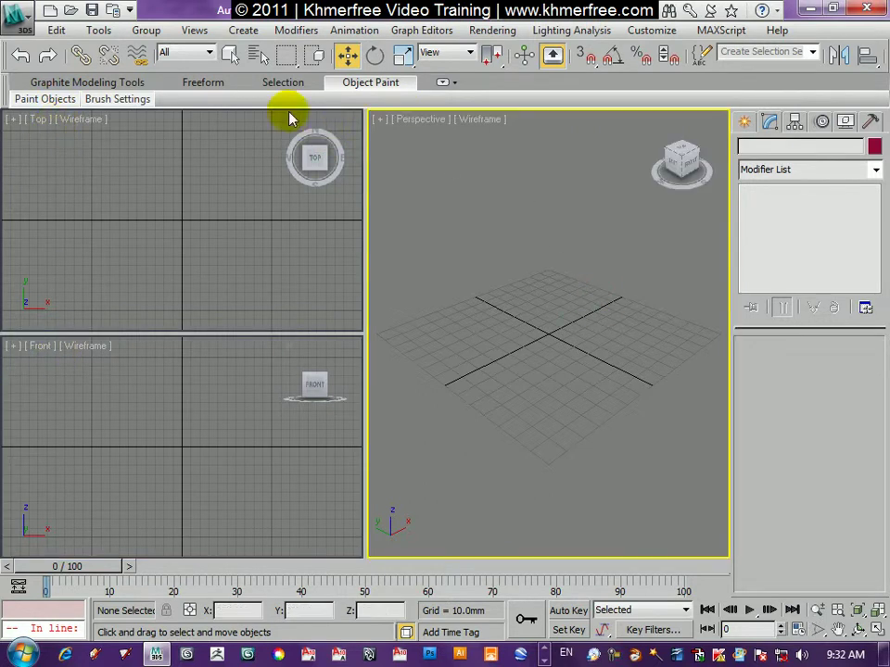
click(382, 120)
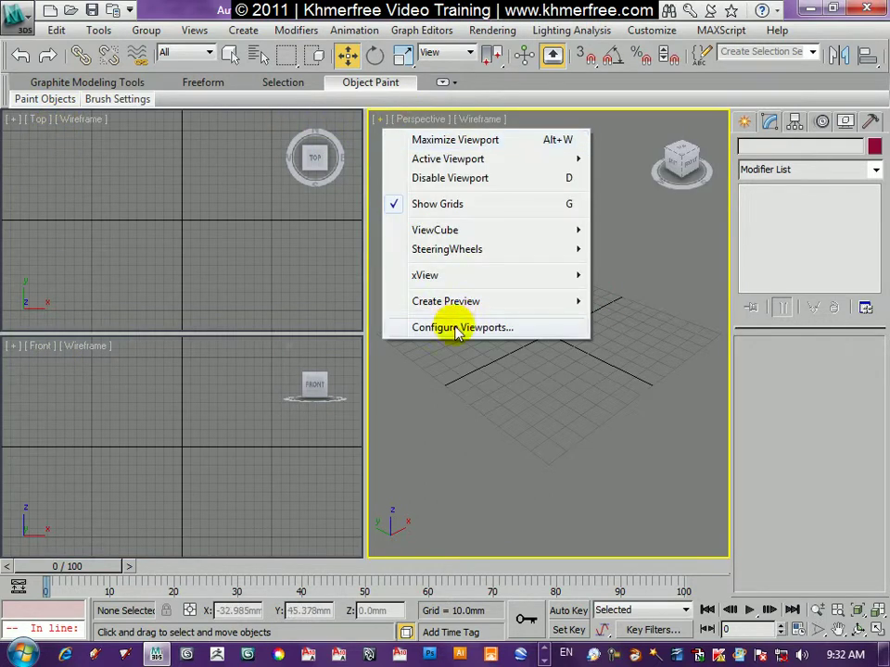
click(453, 327)
click(438, 313)
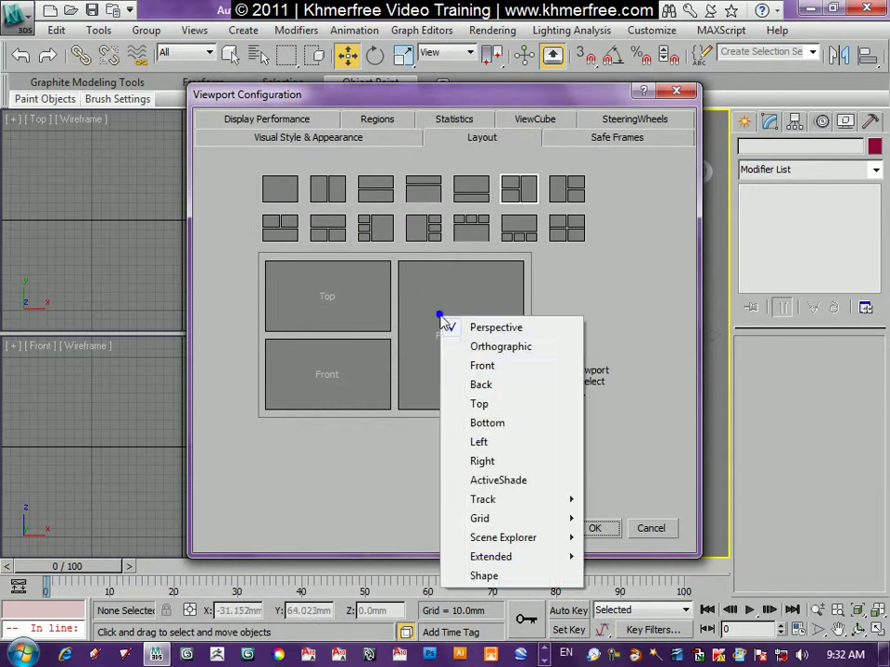
click(640, 470)
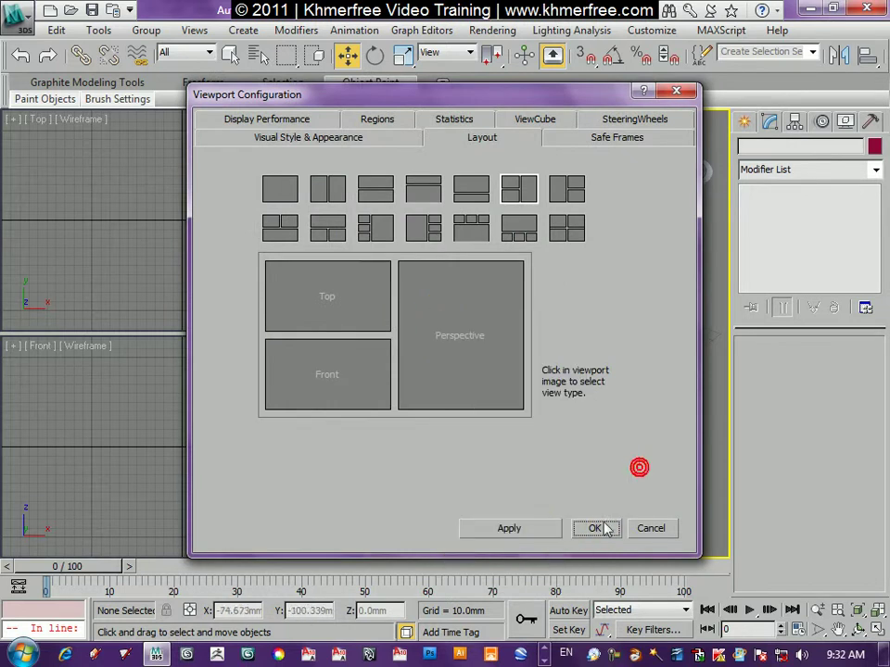
click(597, 527)
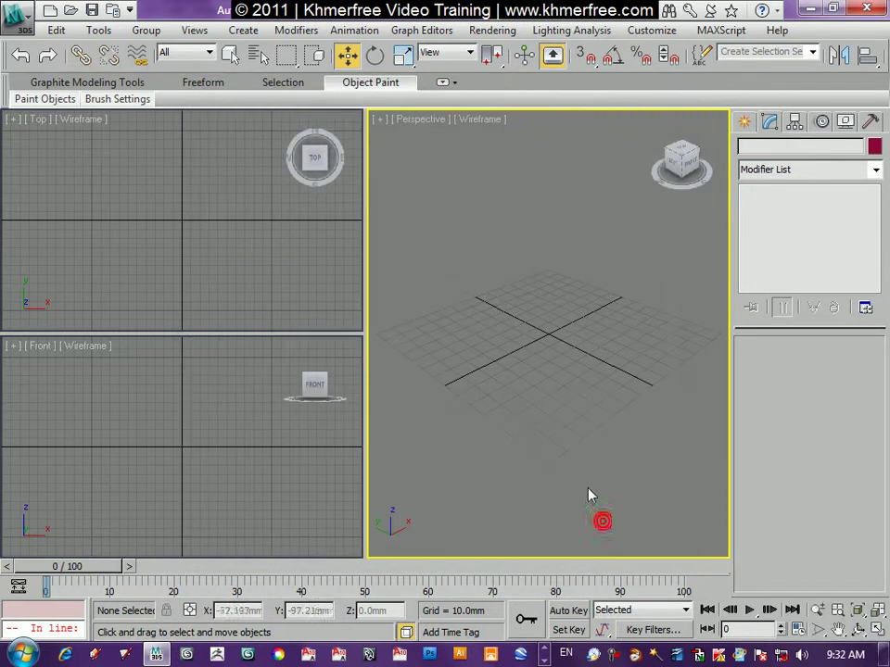
- Switch the large viewport to Bottom, then Right, then back to Perspective, and orbit it
click(418, 123)
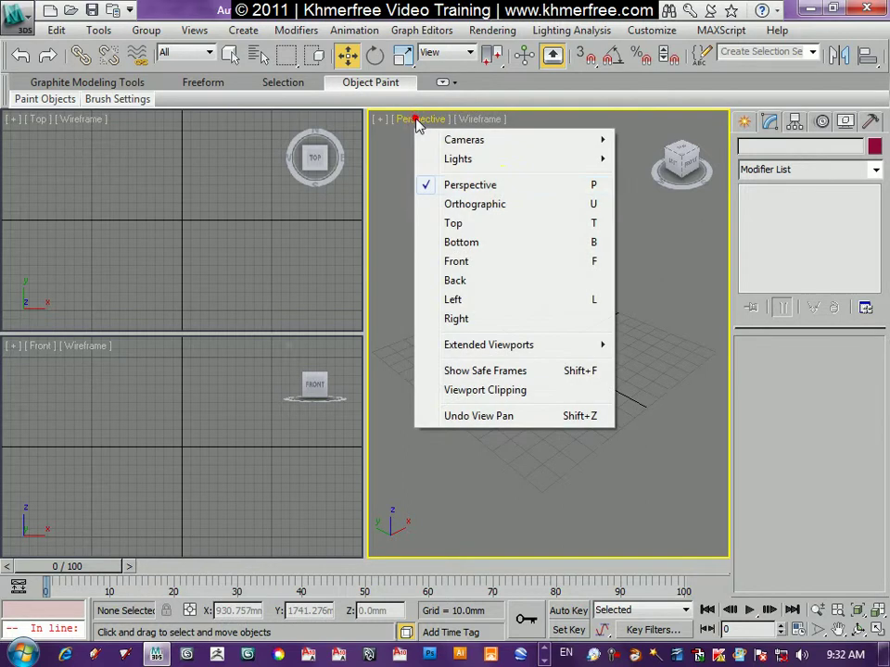
click(478, 246)
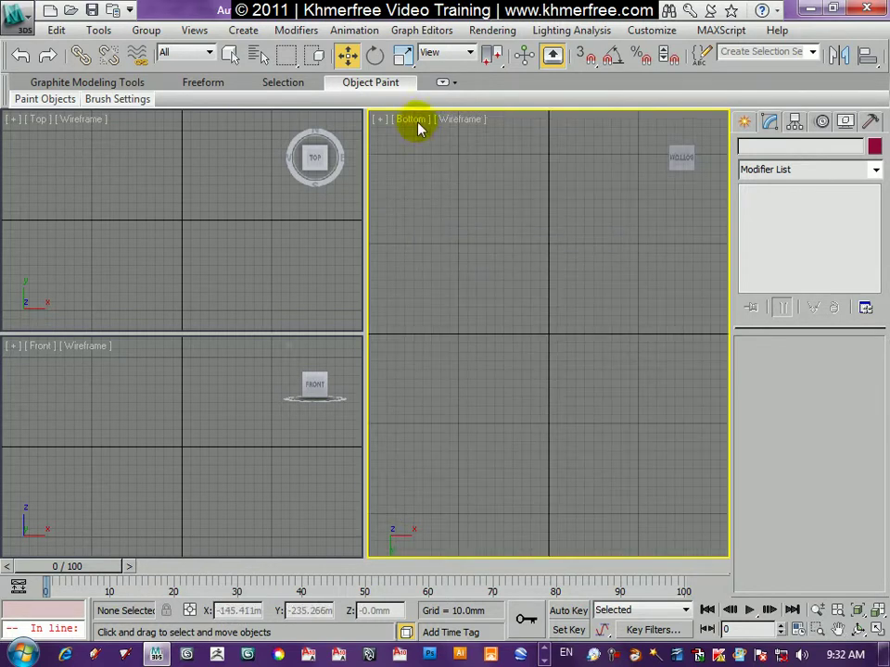
click(417, 122)
click(466, 314)
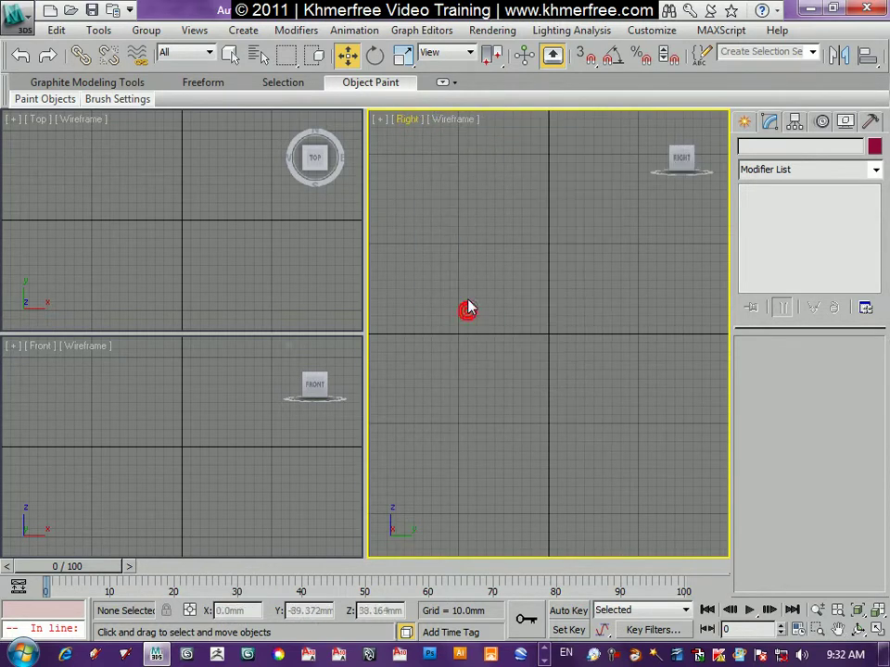
key(p)
mouse_move(489, 392)
alt+middle_down()
mouse_move(516, 366)
mouse_move(533, 370)
mouse_move(533, 419)
alt+middle_up()
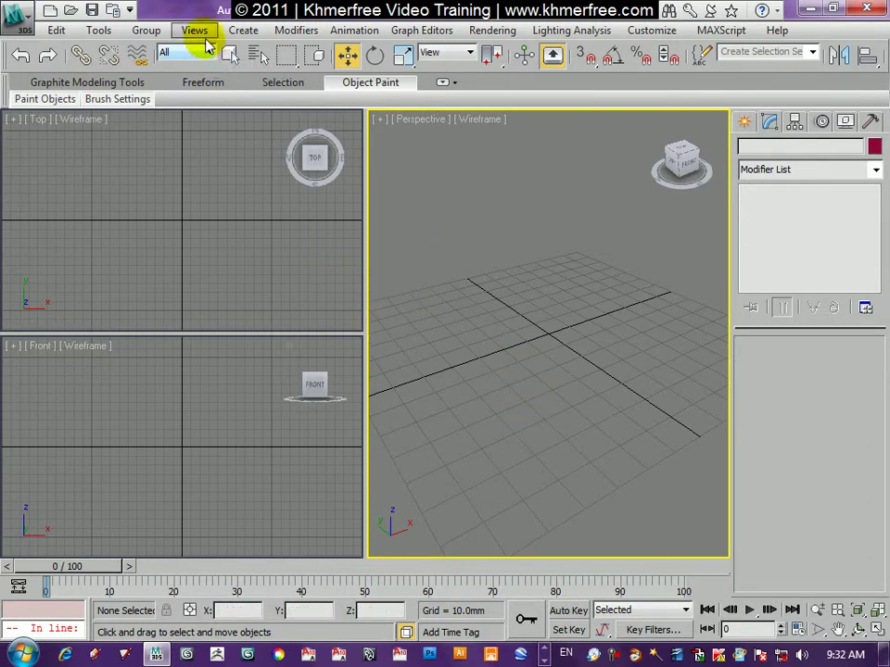
- Apply the three-over-one layout: small Top, Front and Perspective above a large Top view
click(197, 31)
mouse_move(225, 206)
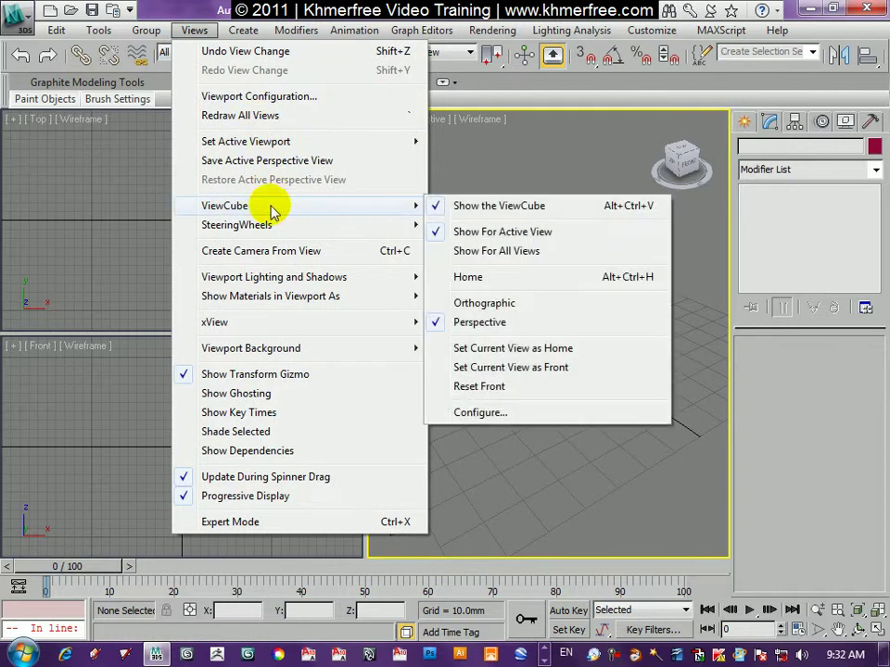
click(517, 415)
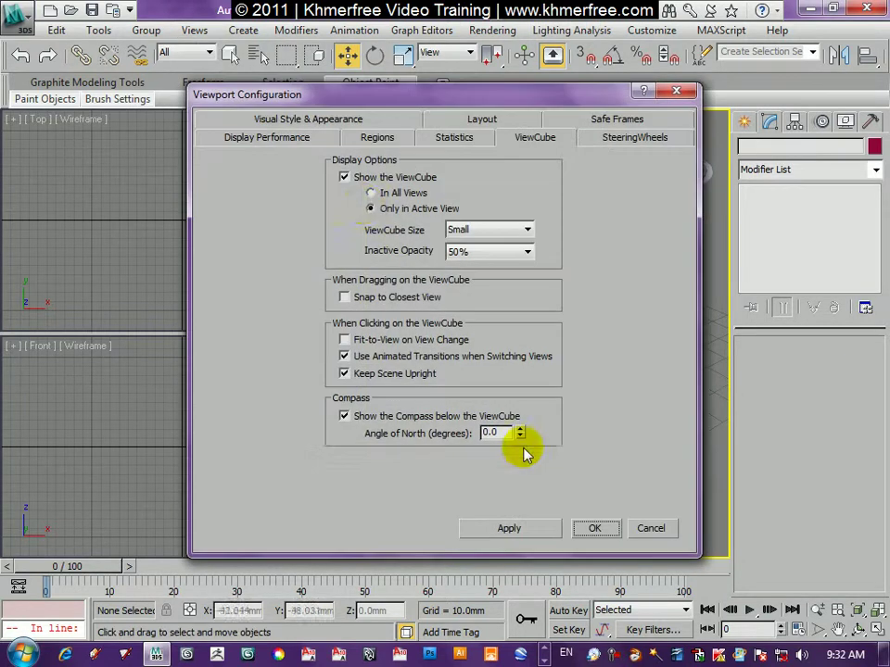
click(482, 119)
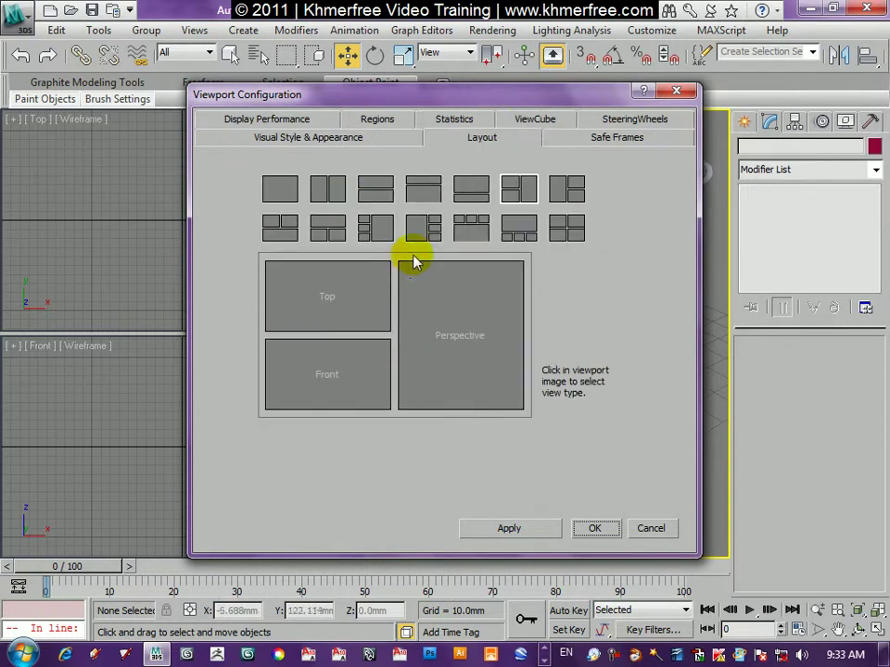
click(468, 229)
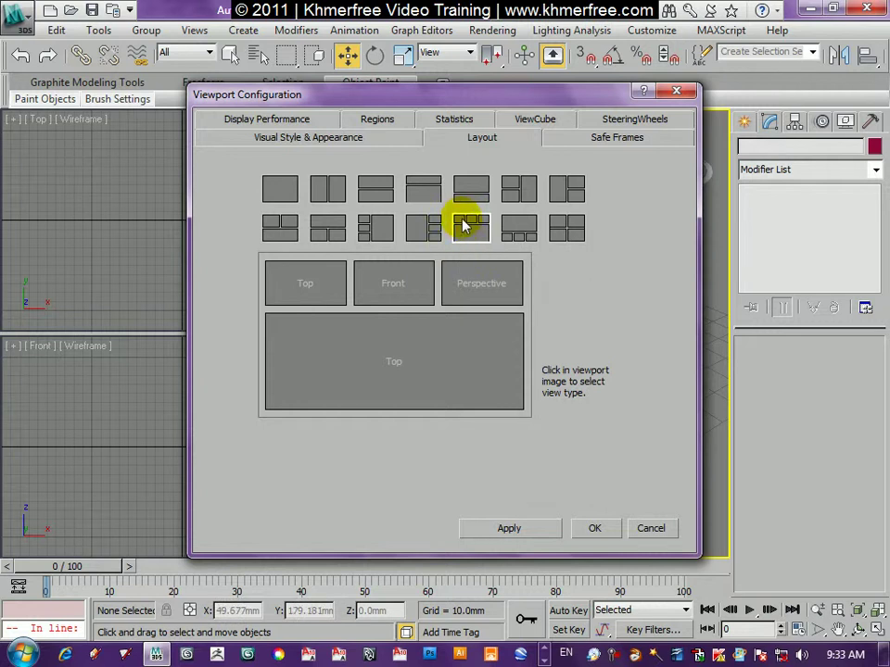
click(525, 529)
click(593, 530)
- Cycle through the viewports, ending with the large Top view active
click(467, 363)
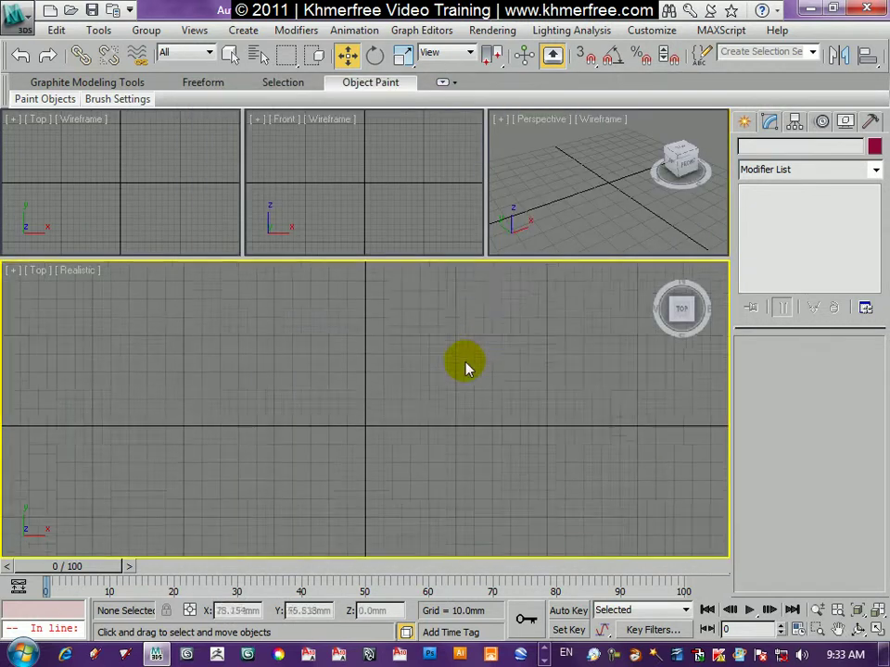
click(82, 183)
click(312, 184)
click(498, 202)
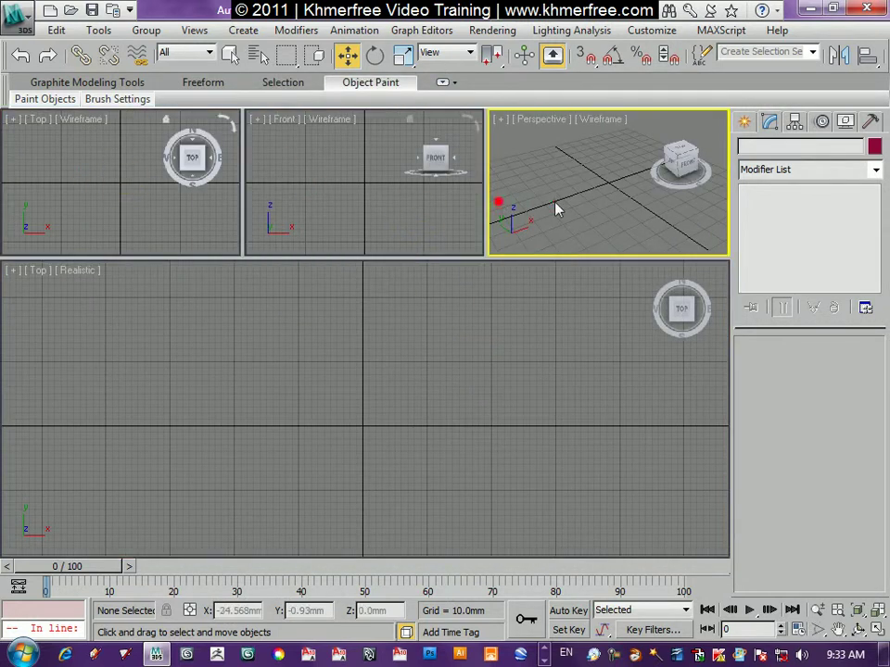
click(519, 493)
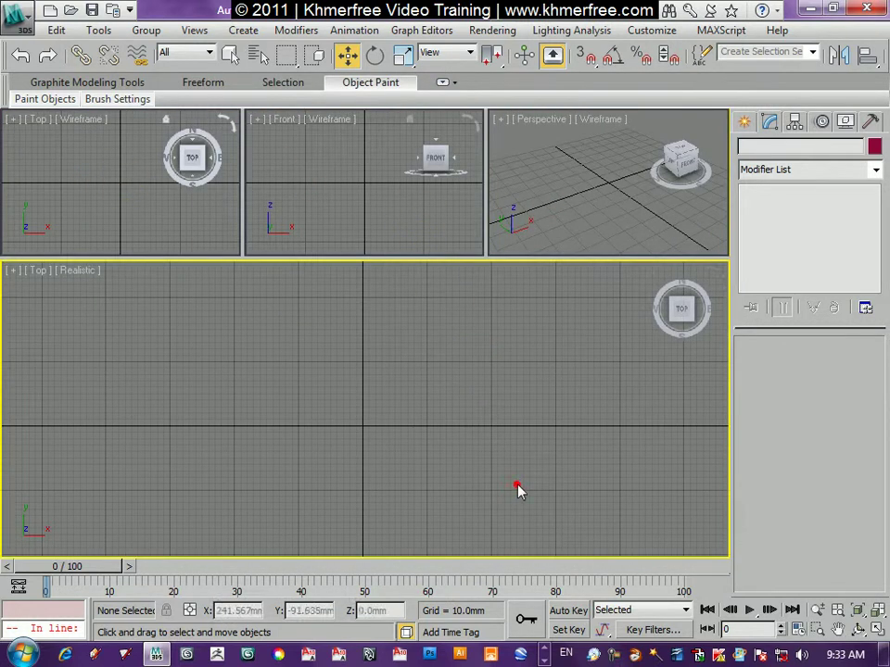
- Drag out a Teapot from the centre of the large Top view
click(737, 122)
click(751, 151)
click(775, 307)
drag(367, 426, 400, 475)
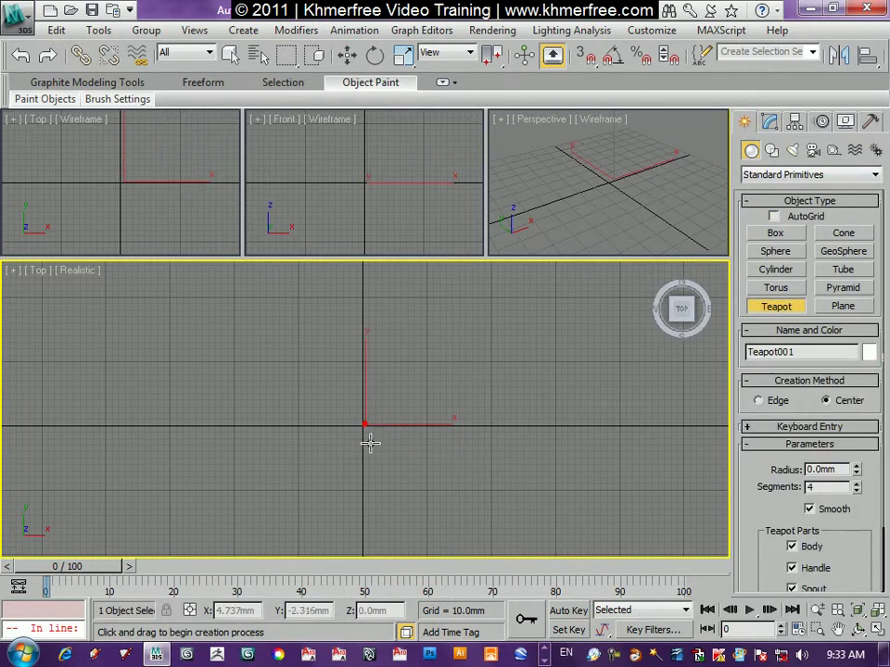
- Finish the teapot, zoom extents, and shade the Front view Realistic
right_click(404, 476)
key(z)
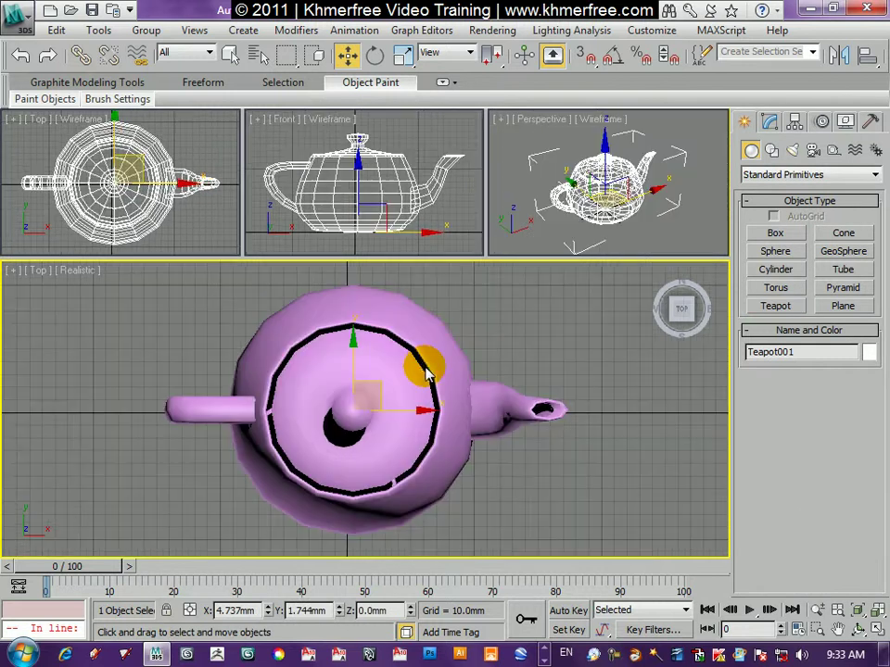
middle_click(368, 197)
key(F3)
- Shade the small Top view Realistic and adjust zoom in the Perspective and large views
middle_click(554, 196)
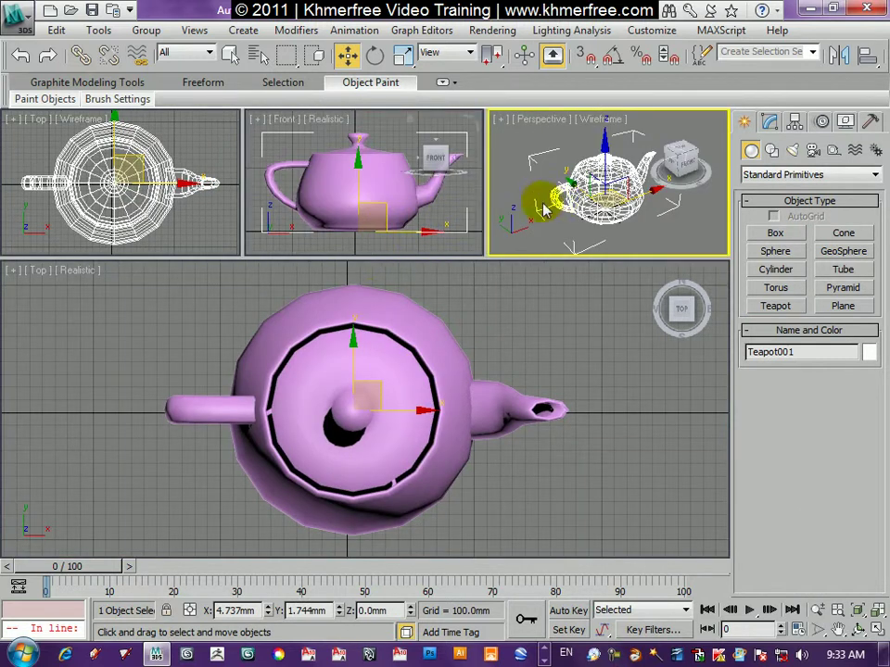
scroll(561, 219, up, 3)
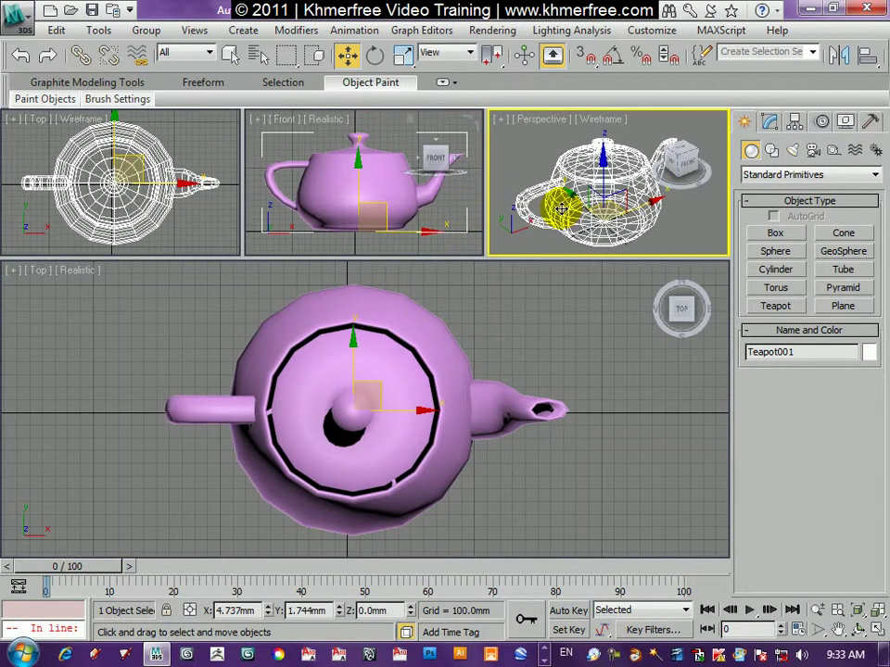
middle_click(180, 197)
key(F3)
middle_click(371, 332)
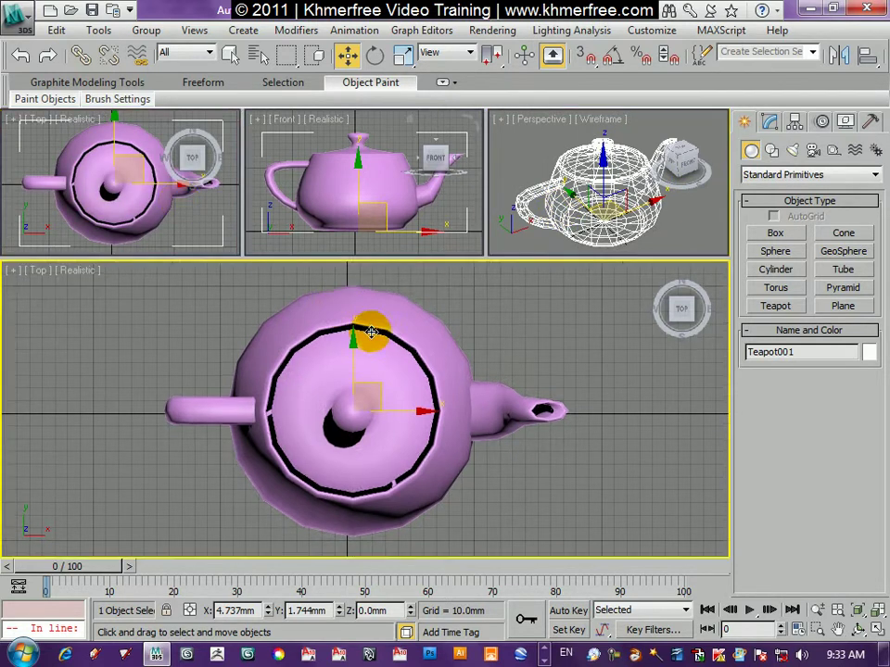
scroll(417, 339, down, 3)
middle_click(547, 185)
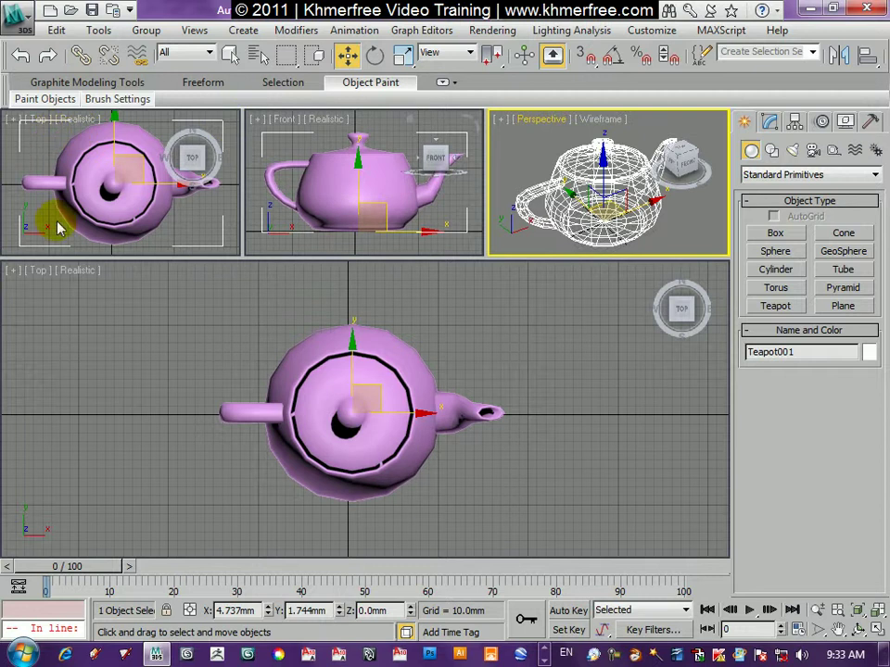
middle_click(43, 286)
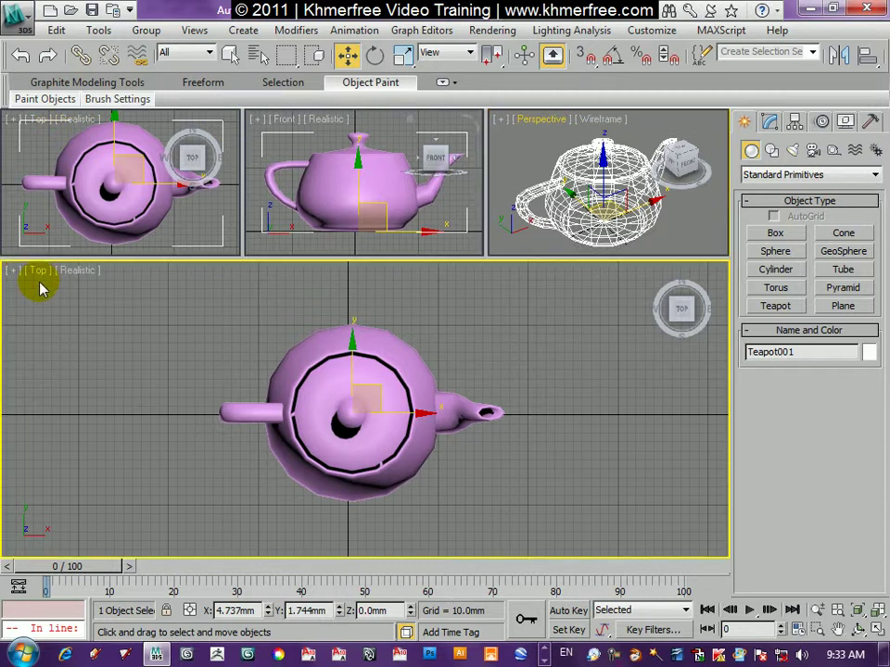
- Switch the large view to Bottom, pan slightly, deselect the teapot, and open the view's [+] menu
key(b)
mouse_move(302, 374)
middle_down()
mouse_move(341, 401)
mouse_move(342, 338)
mouse_move(362, 359)
middle_up()
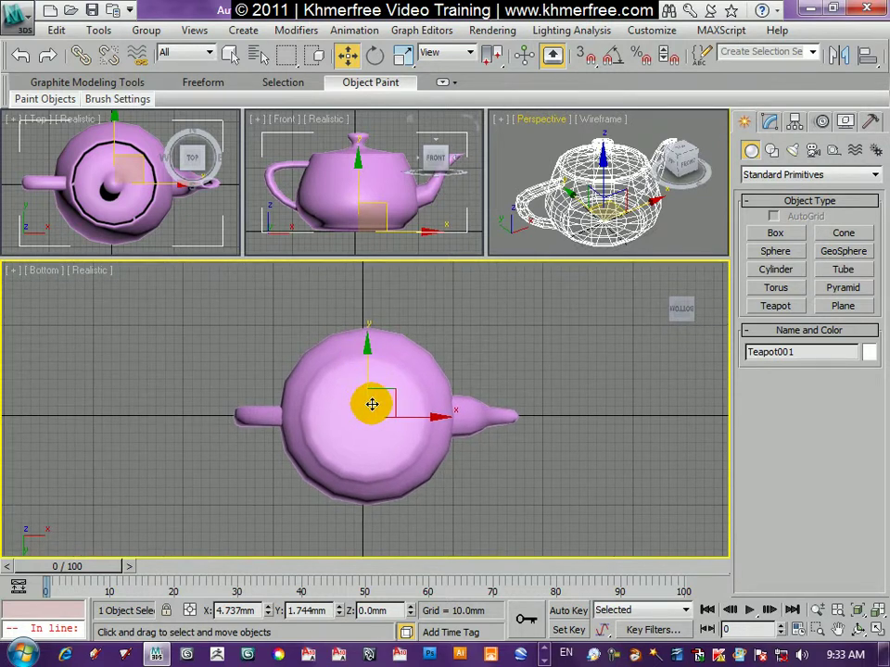
click(481, 333)
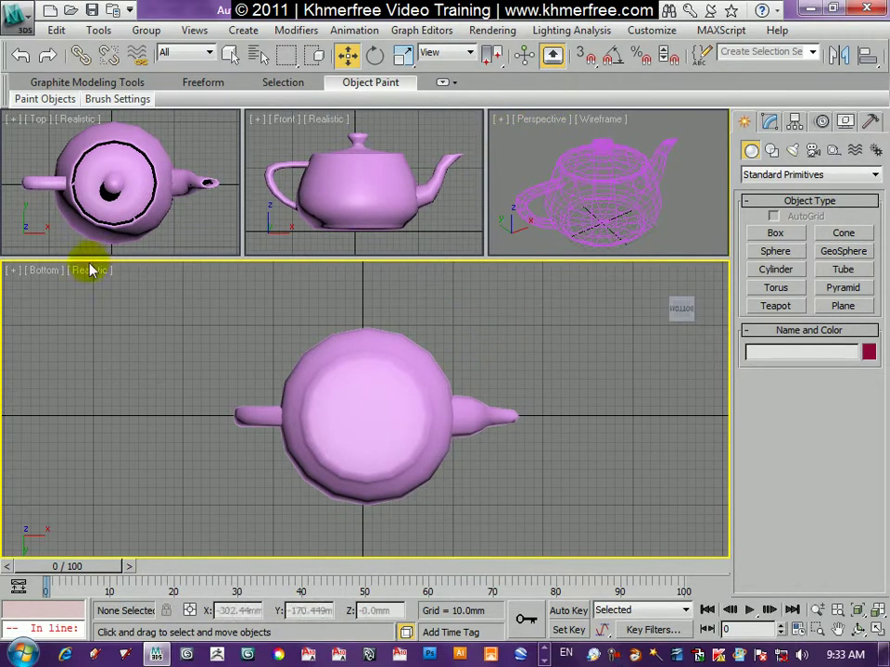
click(14, 271)
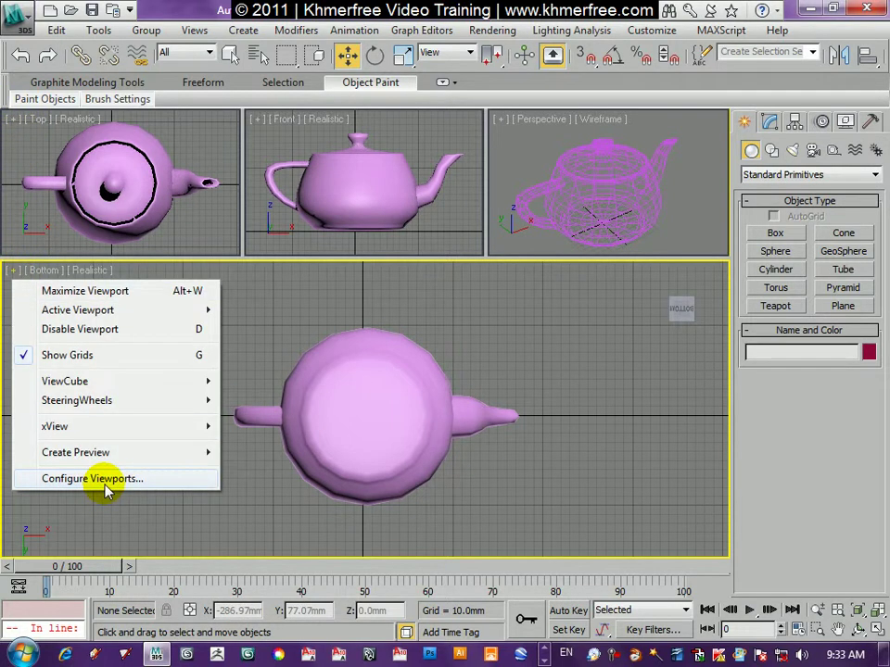
- Confirm the layout with small Top, Front and Perspective views above a large Bottom view
click(260, 362)
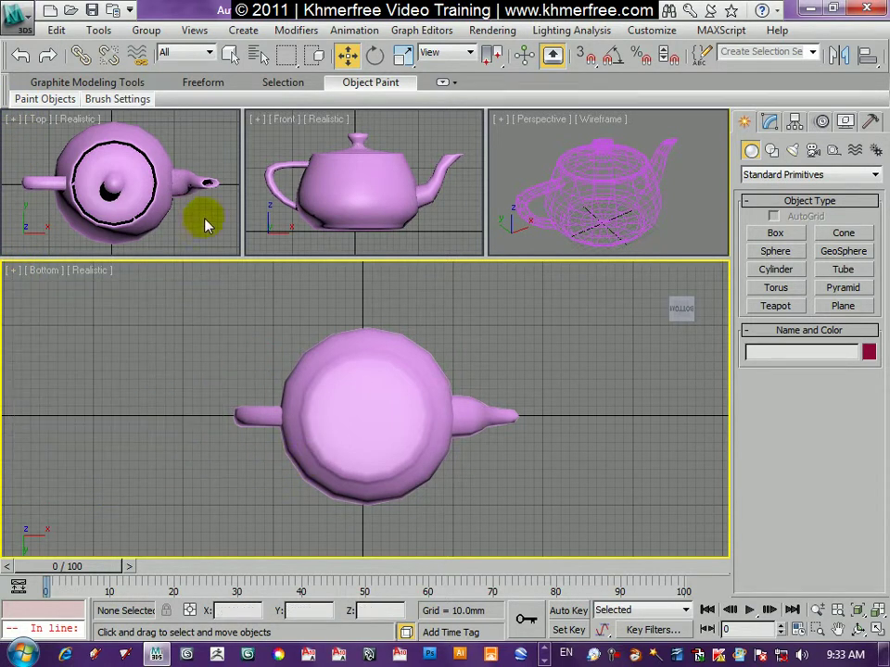
click(195, 30)
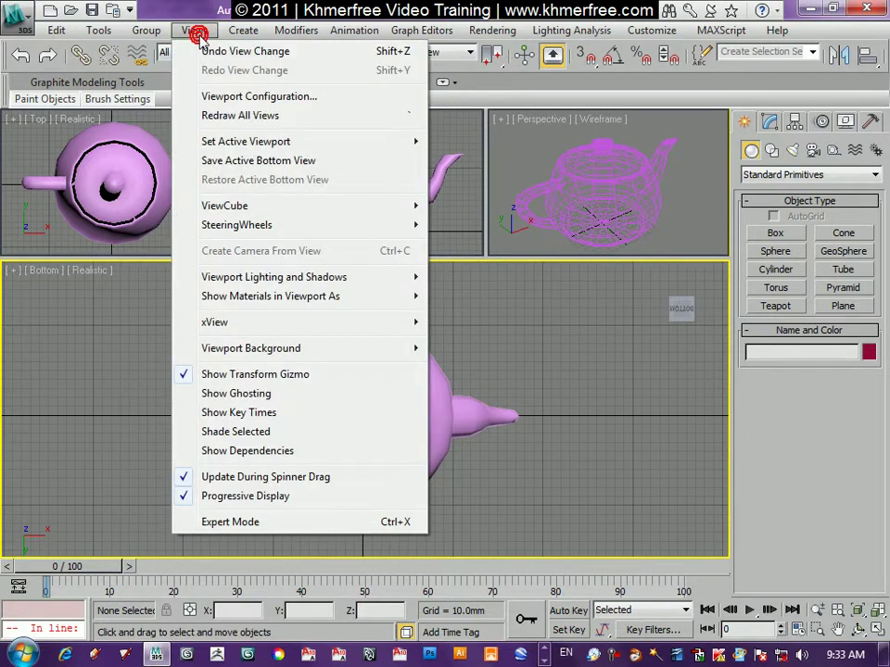
click(325, 205)
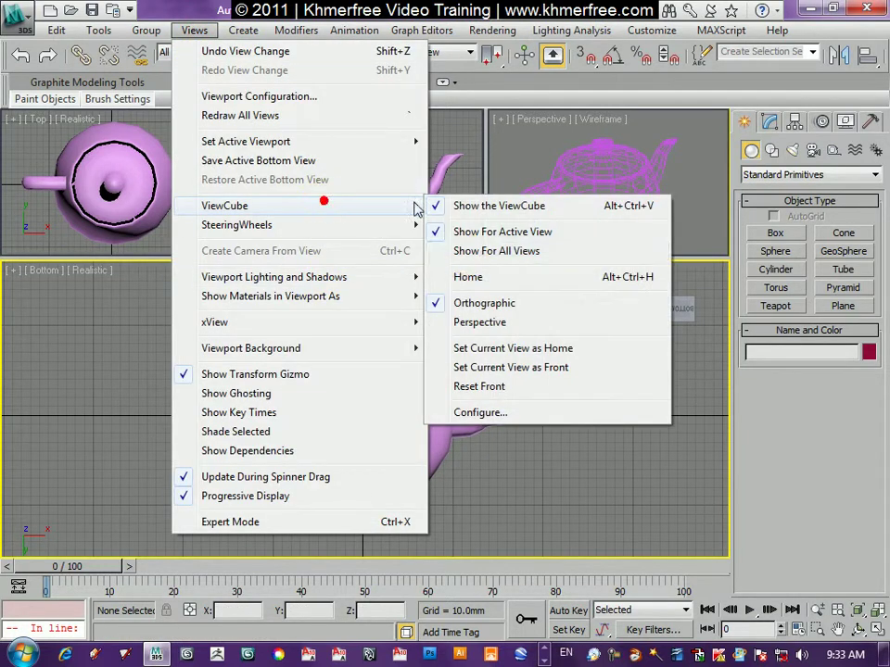
click(479, 416)
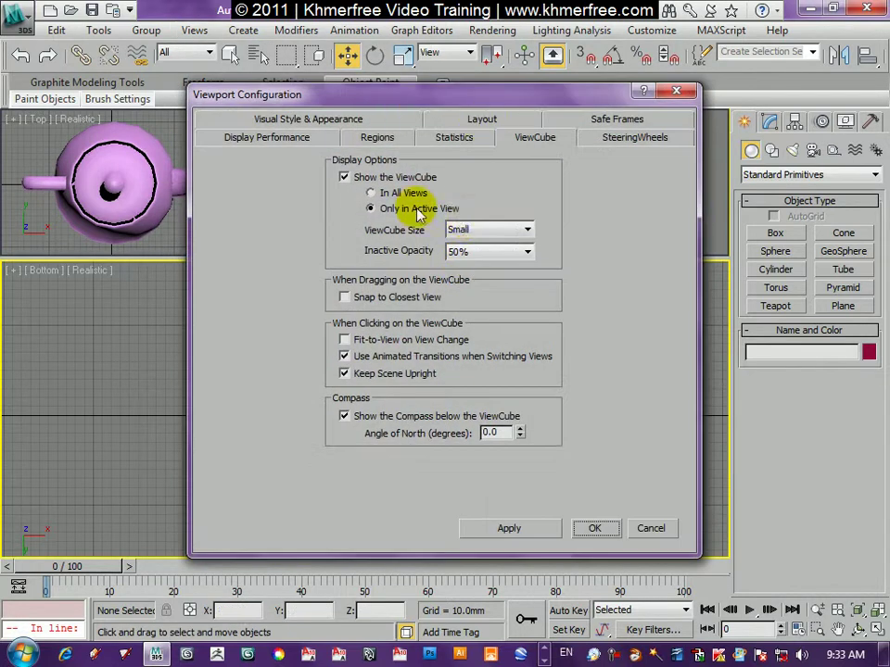
click(476, 121)
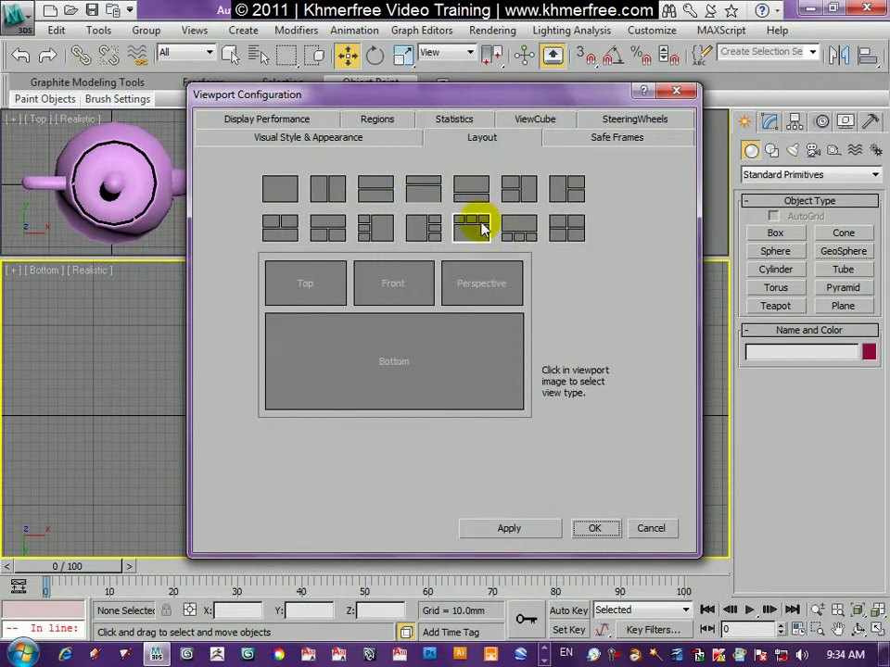
click(598, 529)
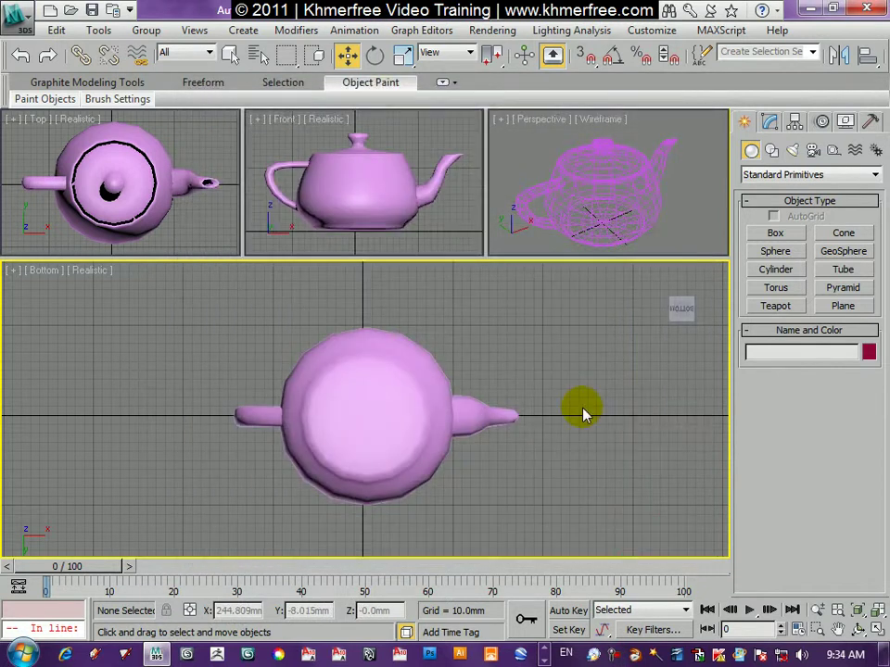
- Nudge Teapot001 slightly right so it sits centred in the large Bottom view
middle_drag(474, 443, 471, 442)
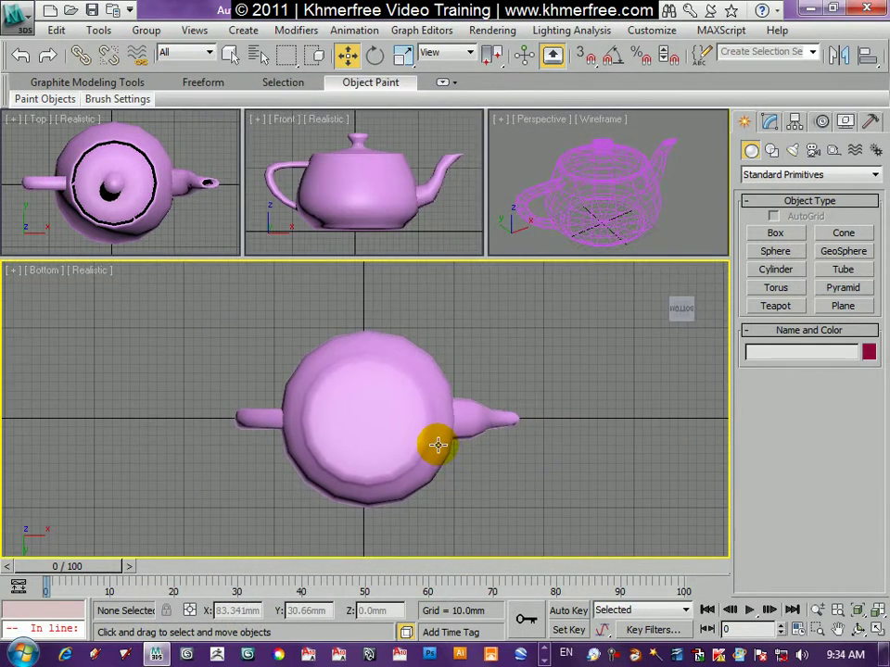
drag(437, 445, 445, 446)
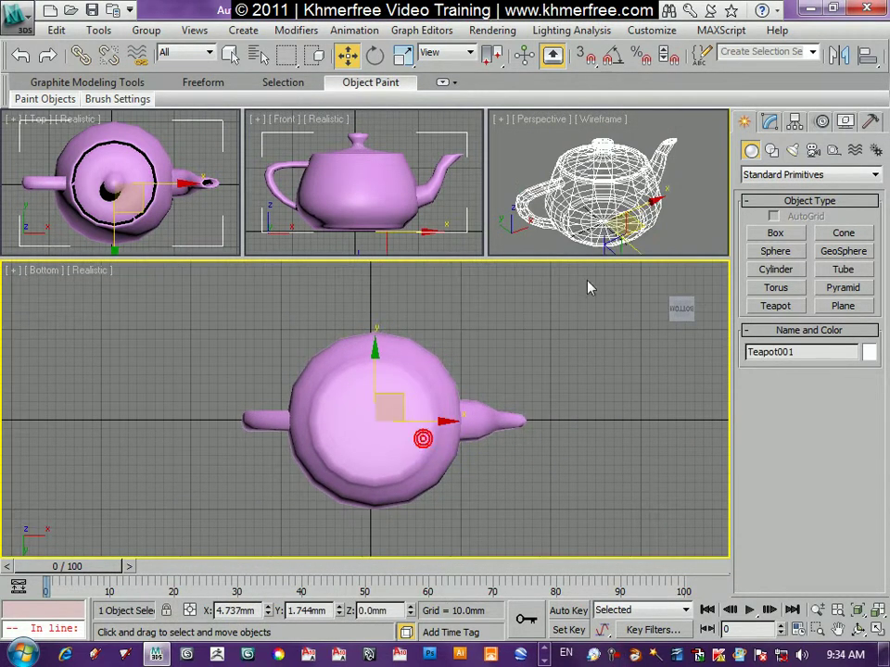